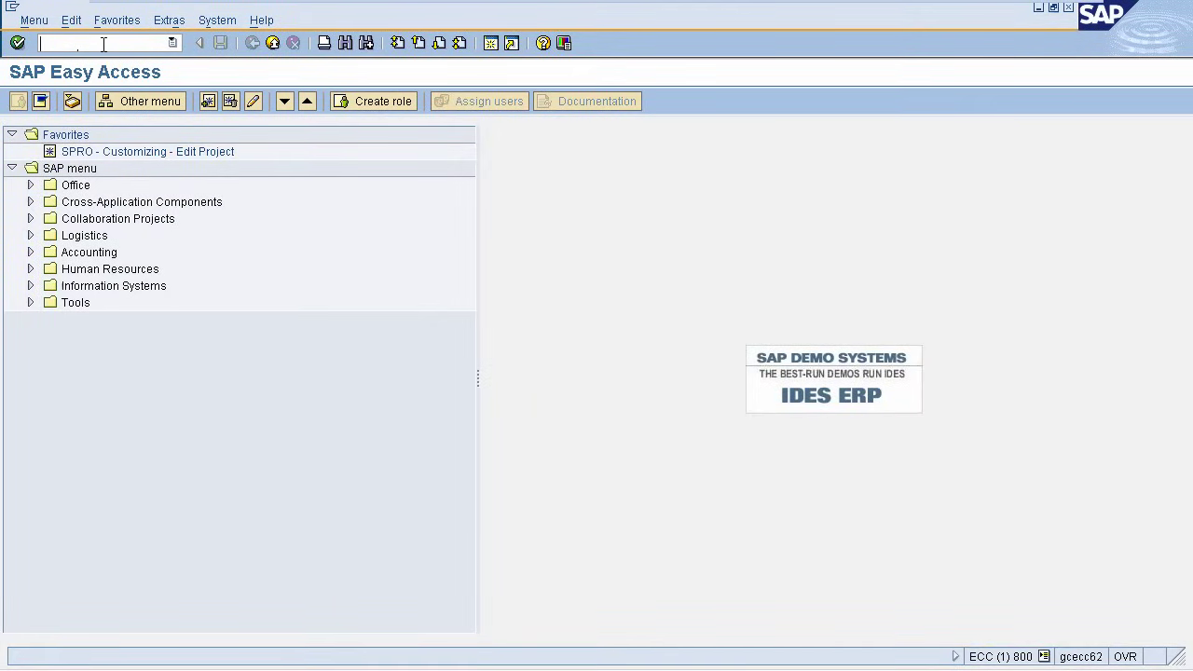
pyautogui.write('me51n')
pyautogui.press('Return')
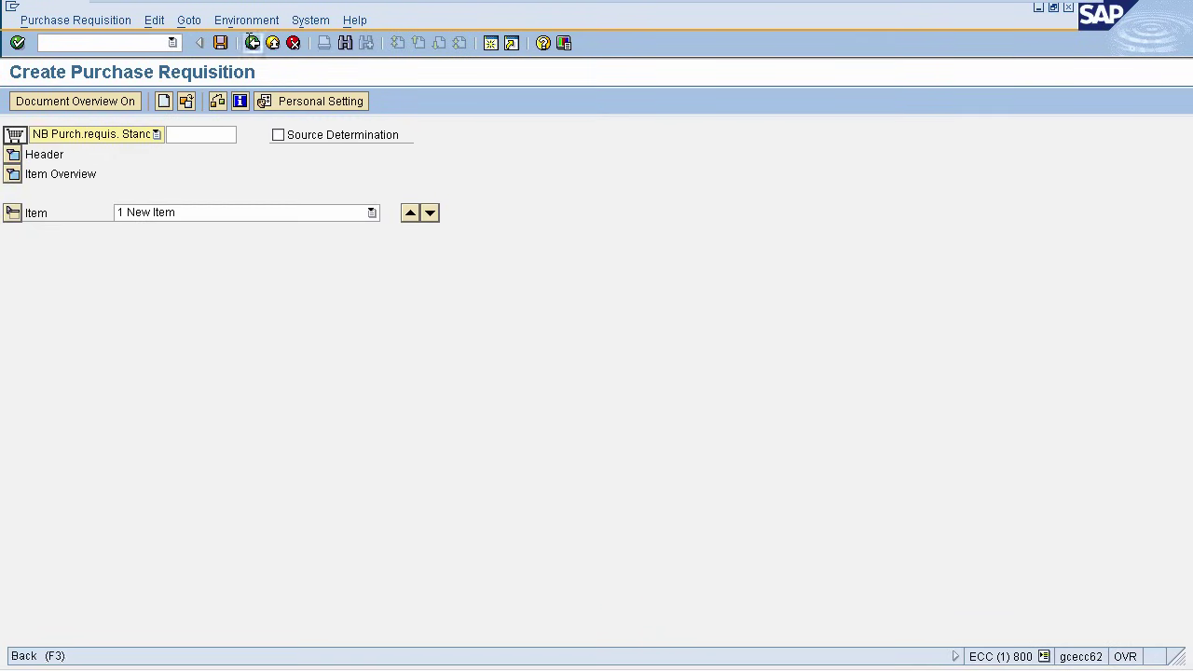
pyautogui.click(252, 41)
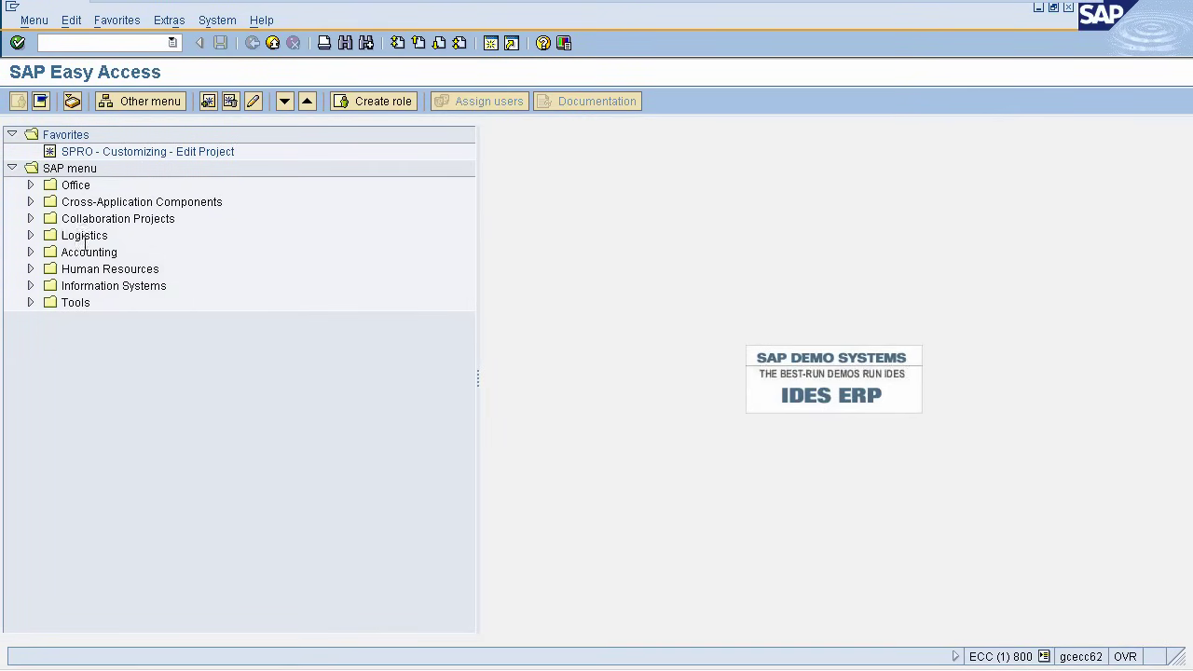
# Open ME51N - Create from the Purchase Requisition folder under Logistics, Materials Management, Purchasing, and expand the requisition's item overview
pyautogui.click(30, 234)
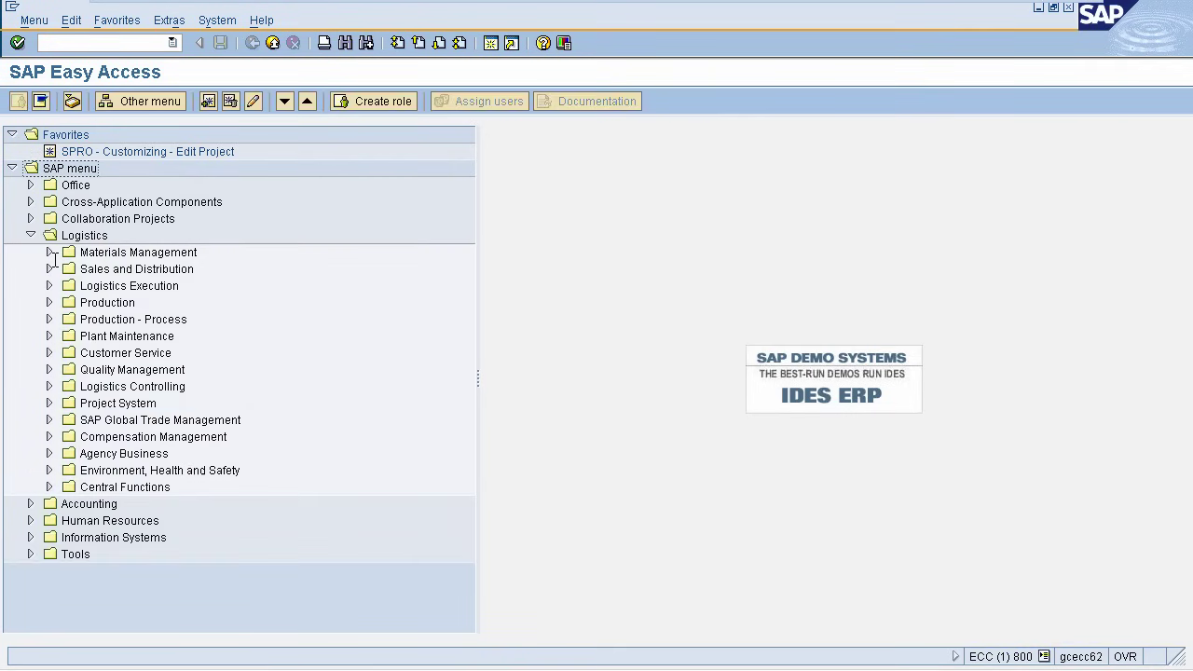
pyautogui.click(50, 252)
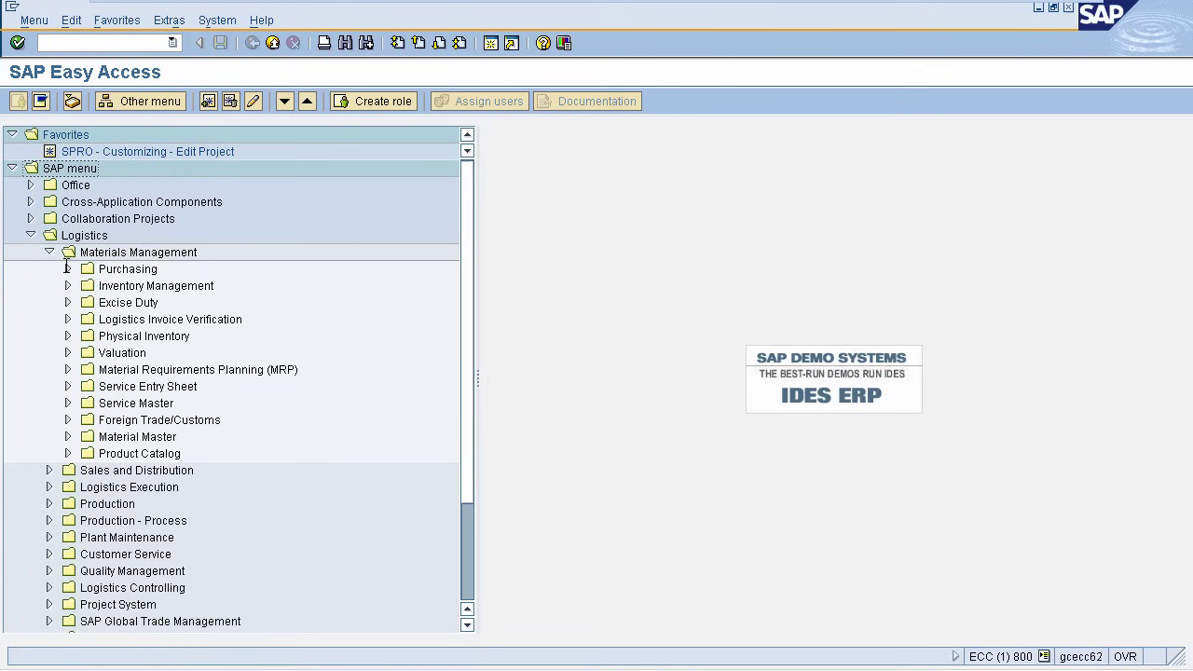
pyautogui.click(67, 268)
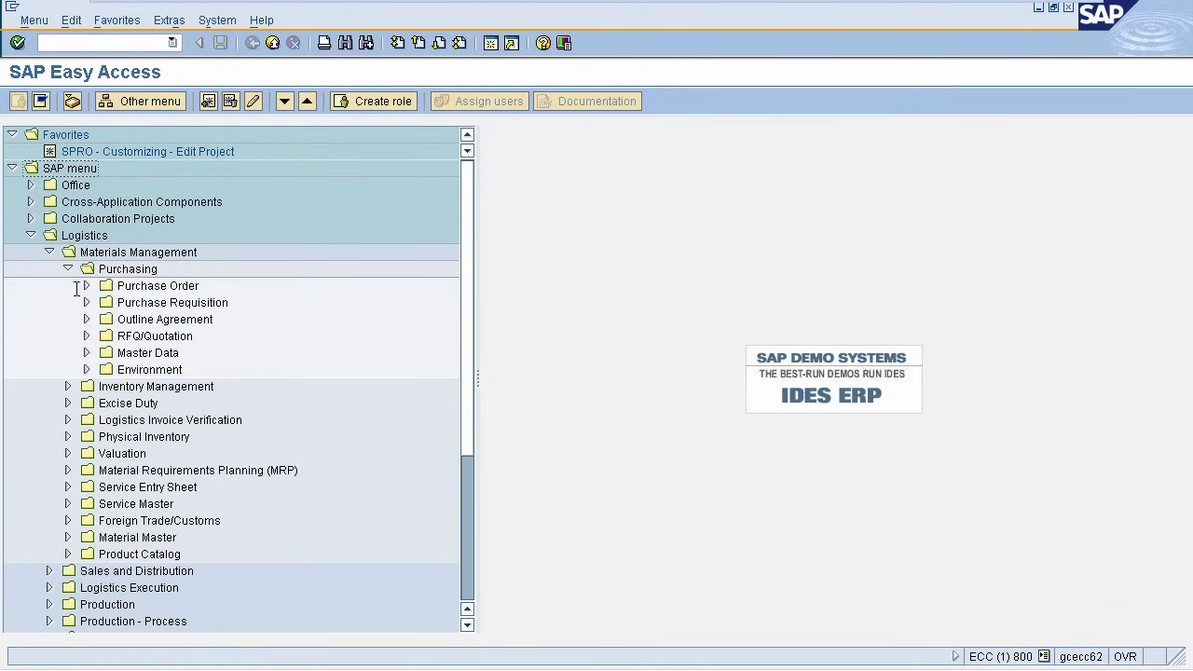
pyautogui.click(85, 302)
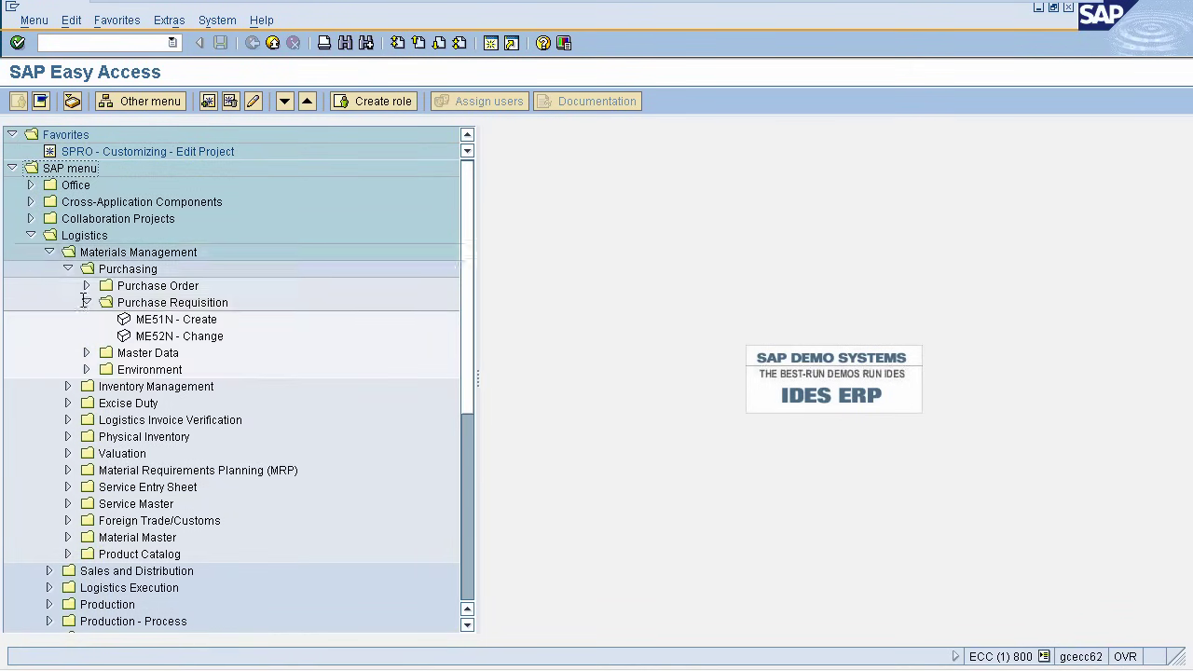
pyautogui.doubleClick(167, 318)
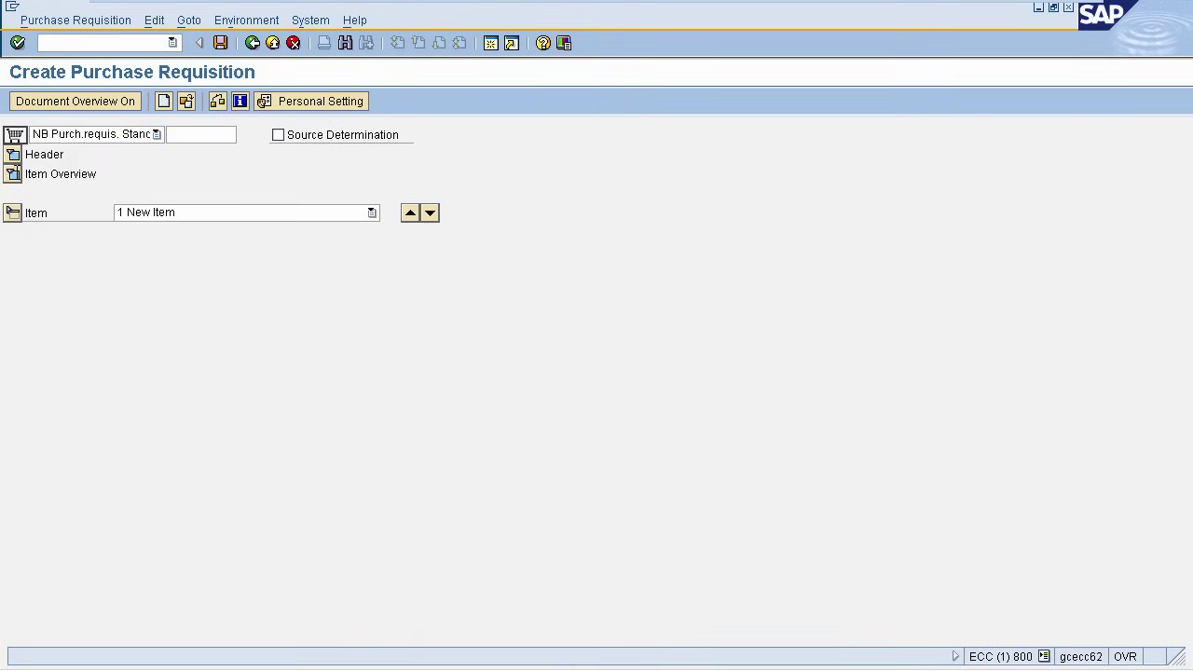
pyautogui.click(12, 174)
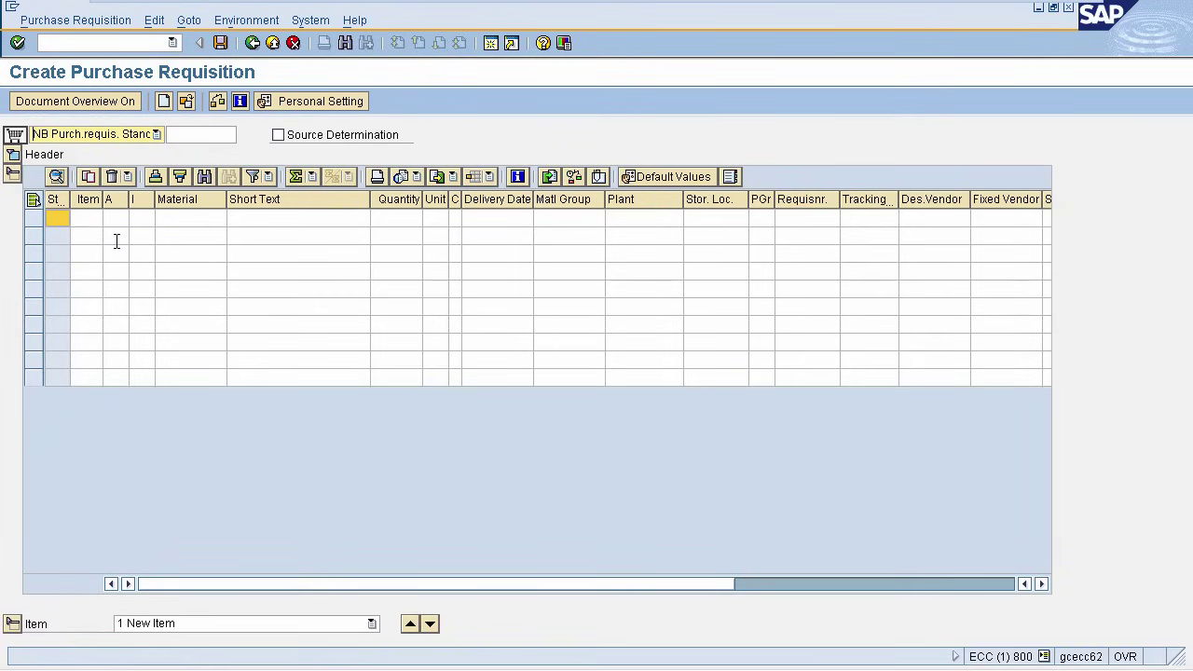
# Review the first item row's fields for material, quantity, unit, delivery date, plant, storage location and desired vendor
pyautogui.click(195, 217)
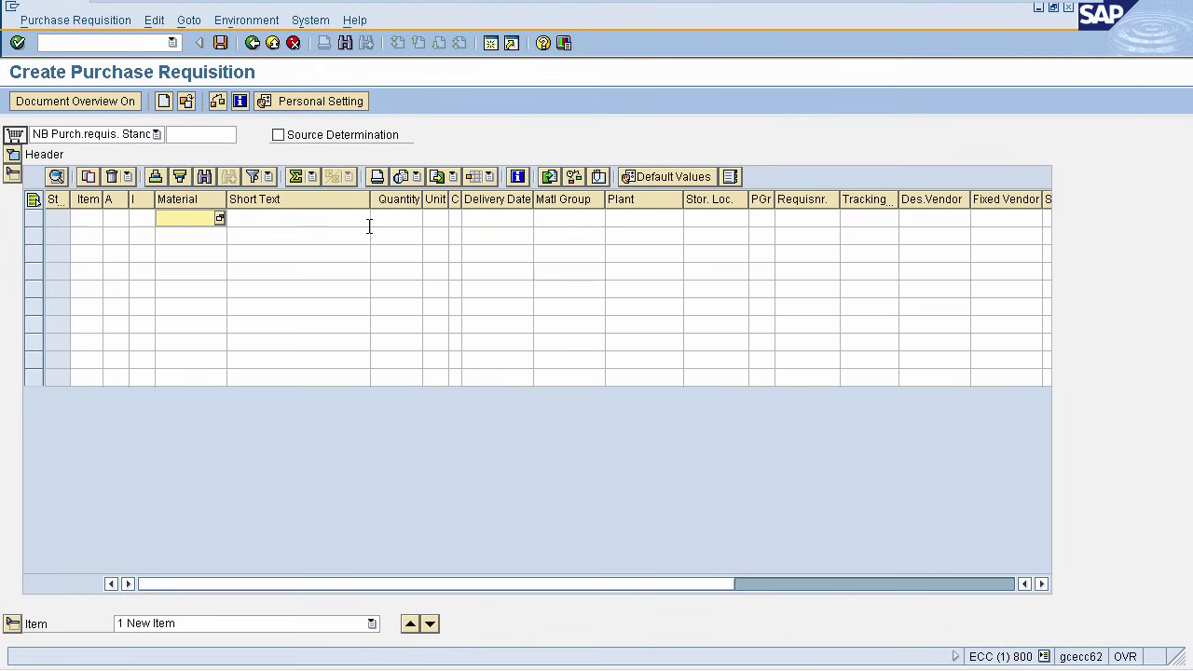
pyautogui.click(397, 215)
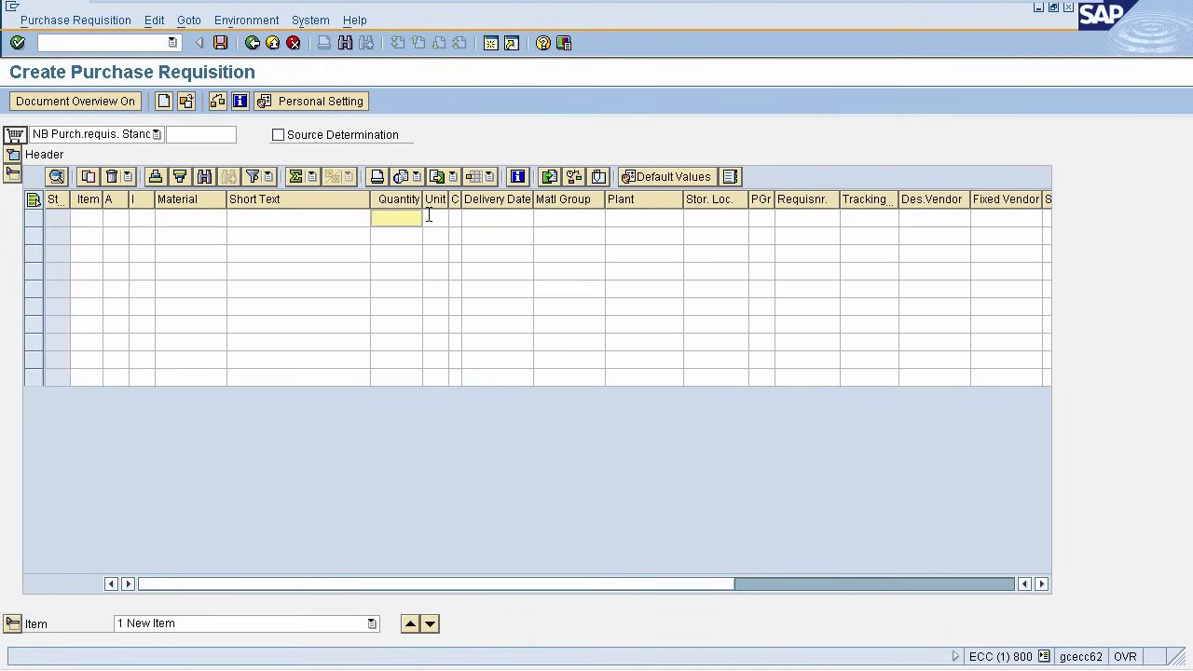
pyautogui.click(429, 215)
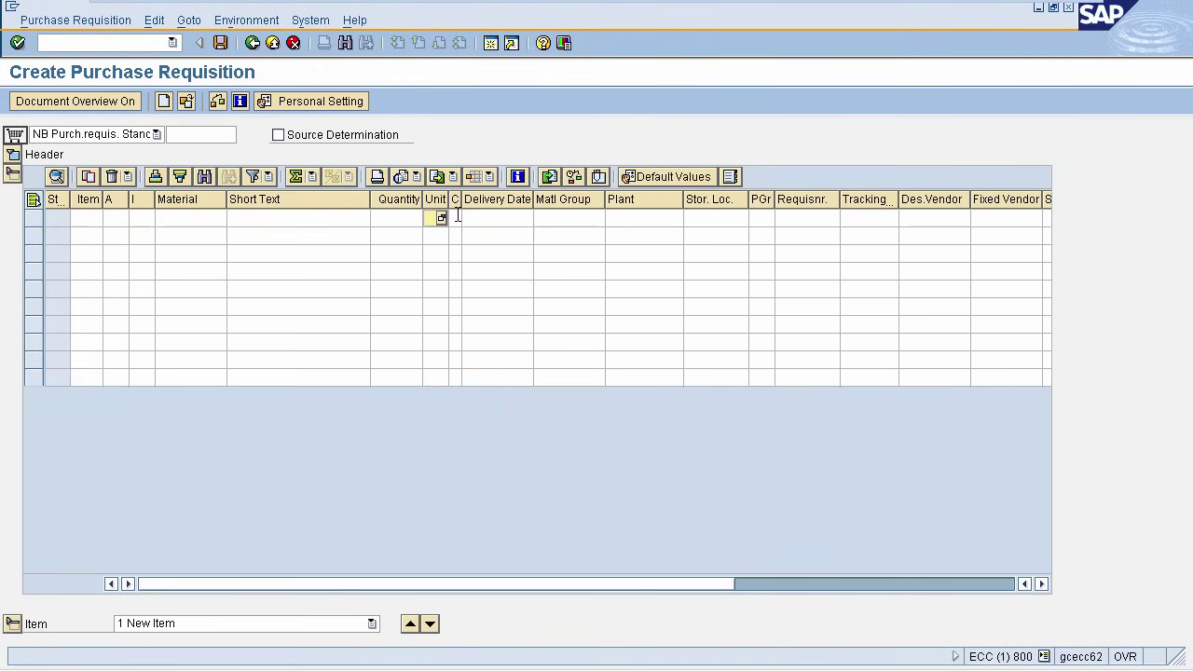
pyautogui.click(497, 217)
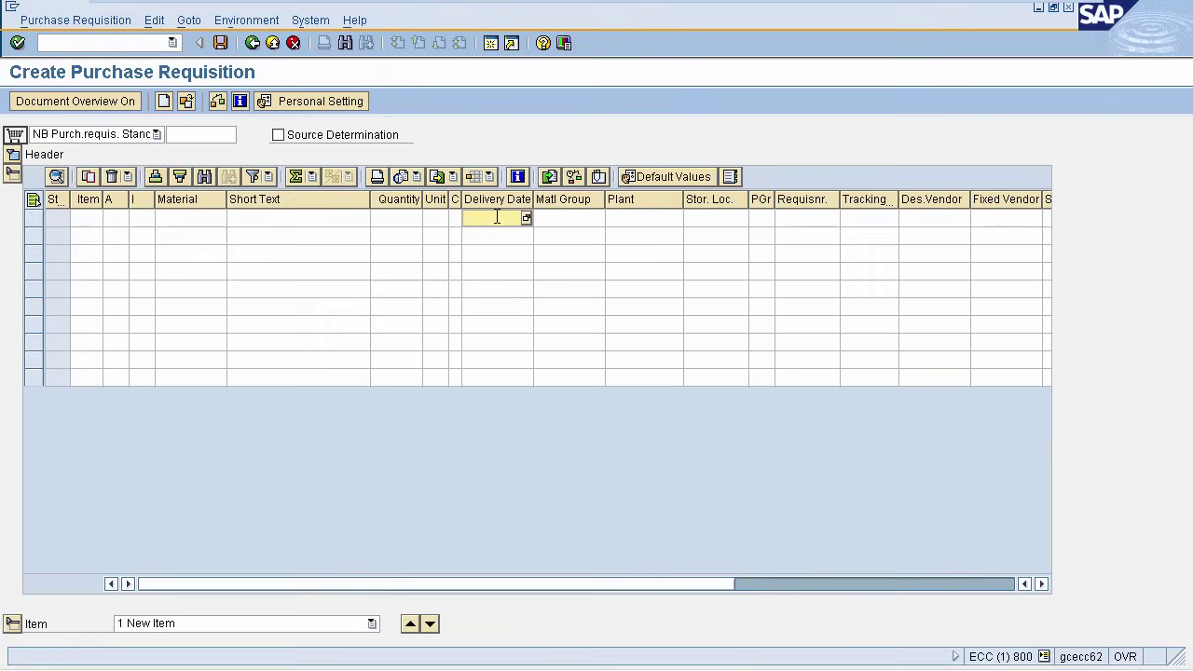
pyautogui.click(629, 220)
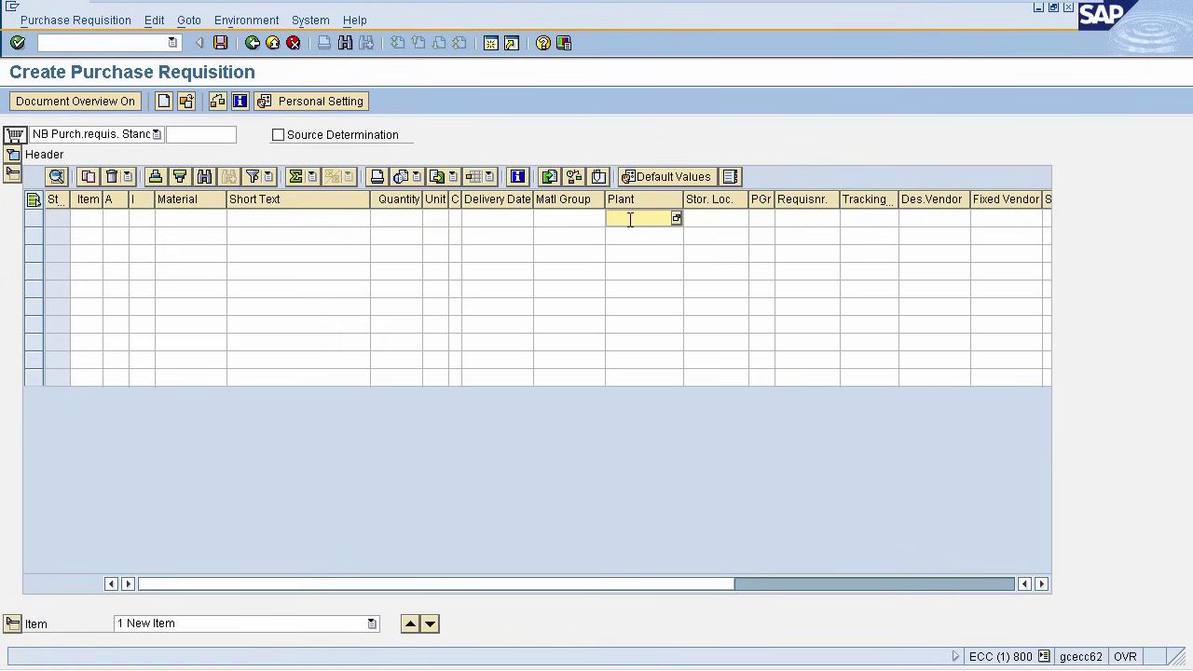
pyautogui.click(738, 217)
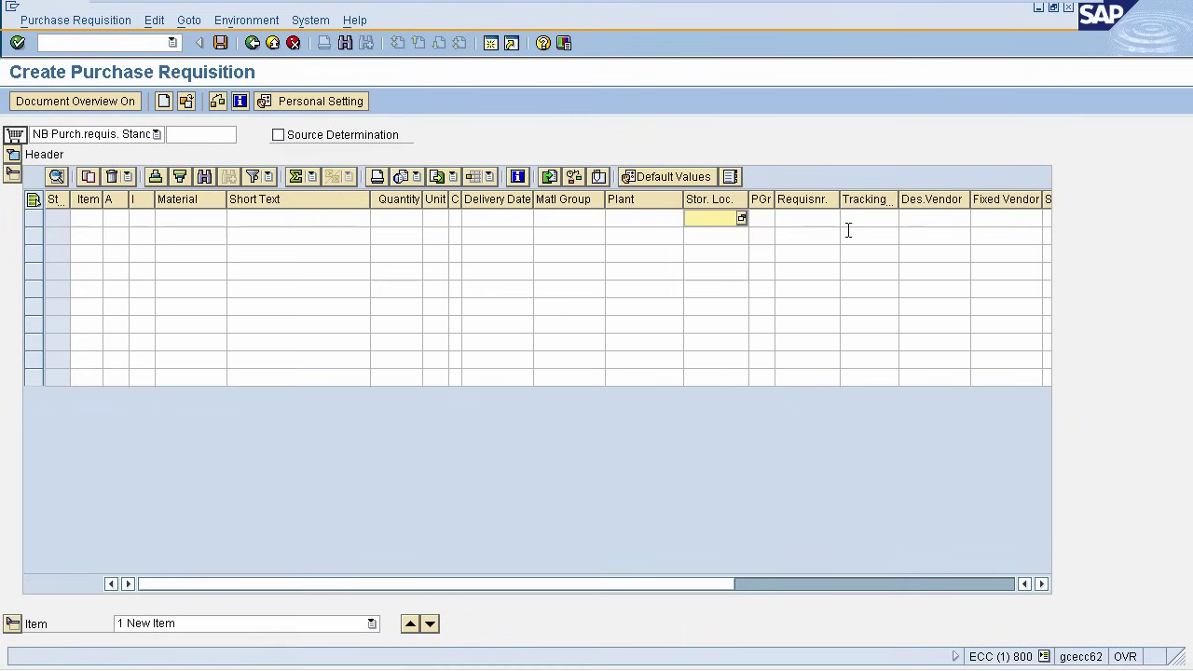
pyautogui.click(923, 220)
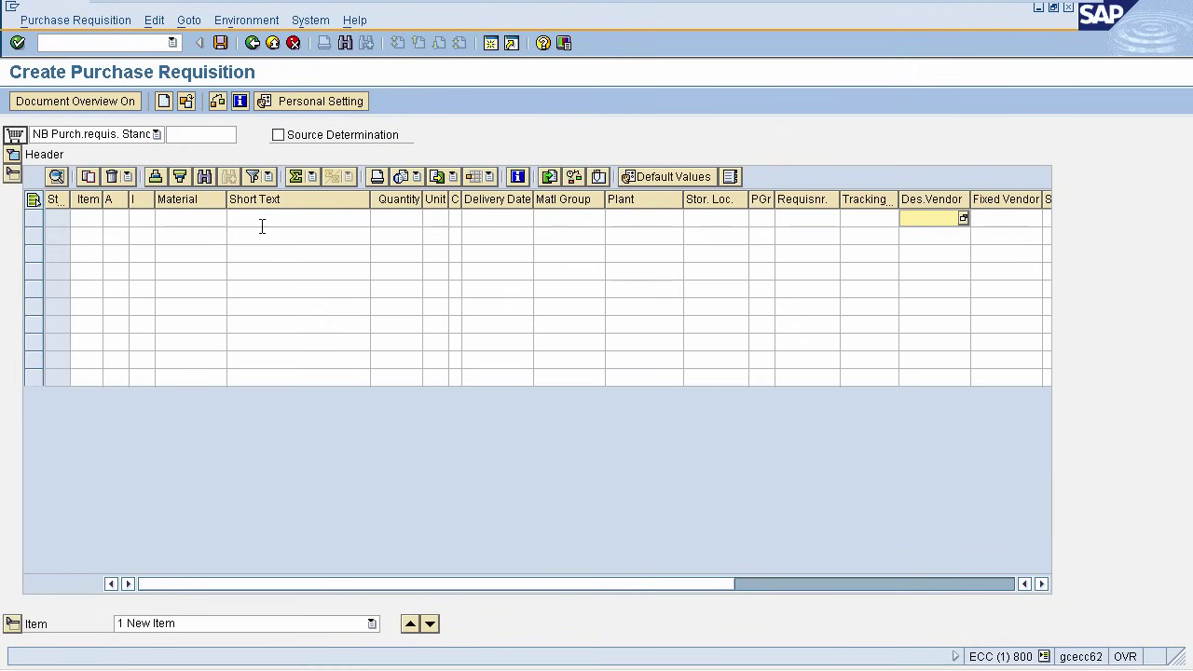
# Enter a requisition item for 10 PC of T-M15A09, delivery date 24.01.2005, plant Werk Hamburg, storage location Materiallager, desired vendor T-K515A09, and save it
pyautogui.click(194, 212)
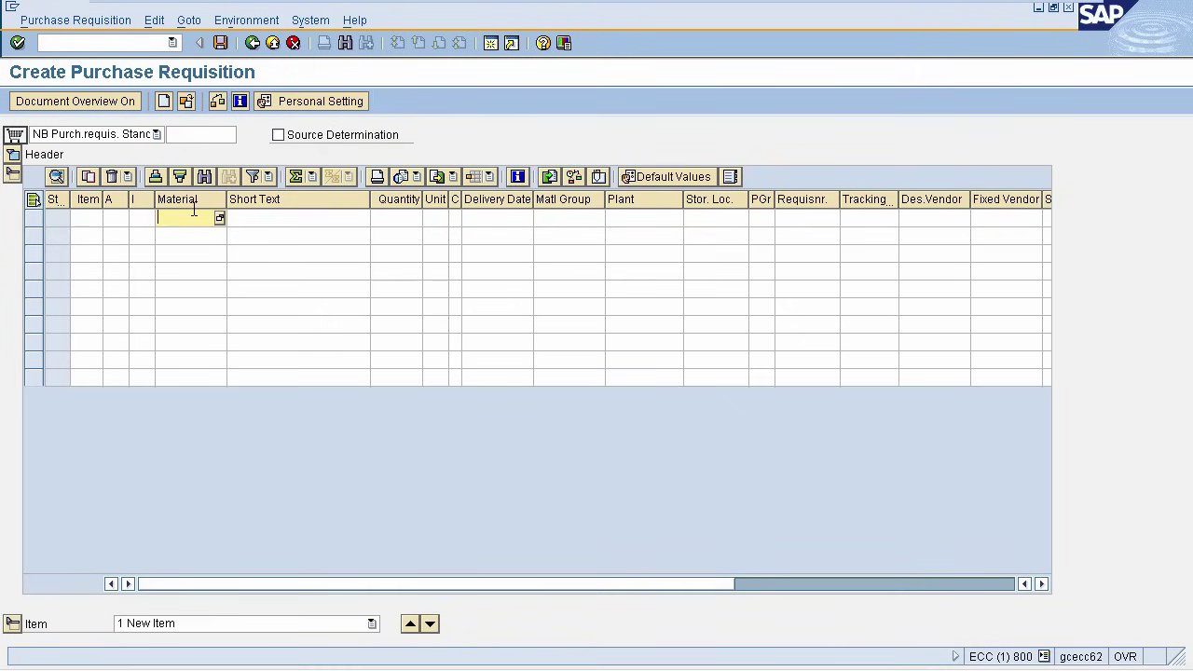
pyautogui.write('t')
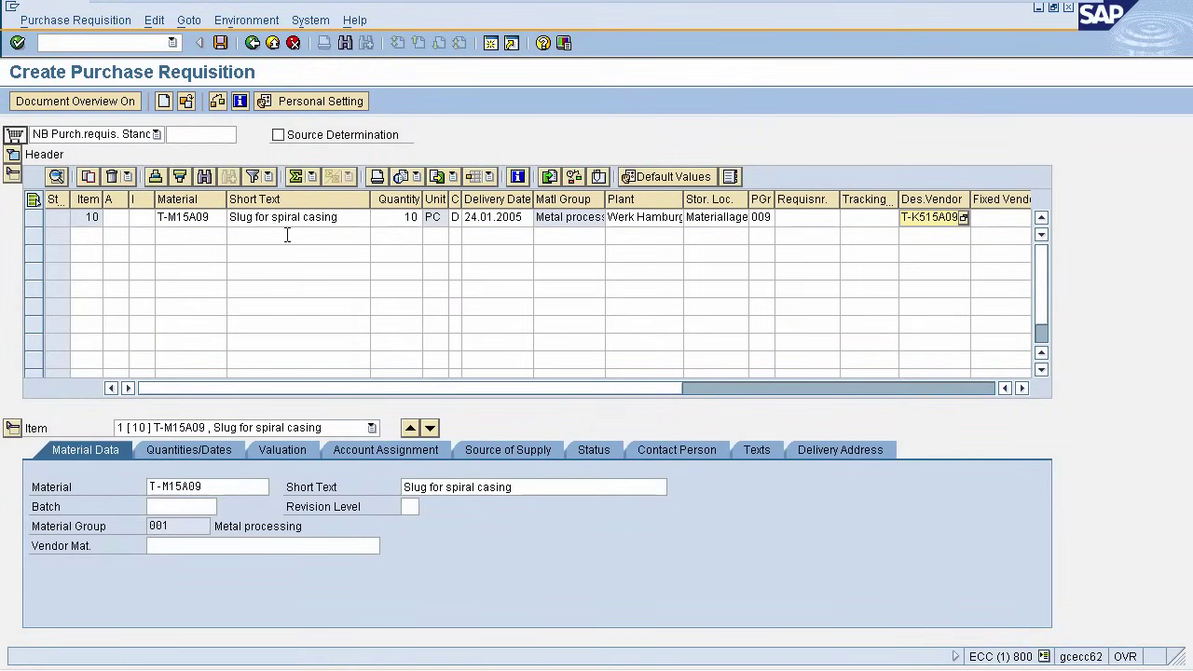
pyautogui.click(222, 43)
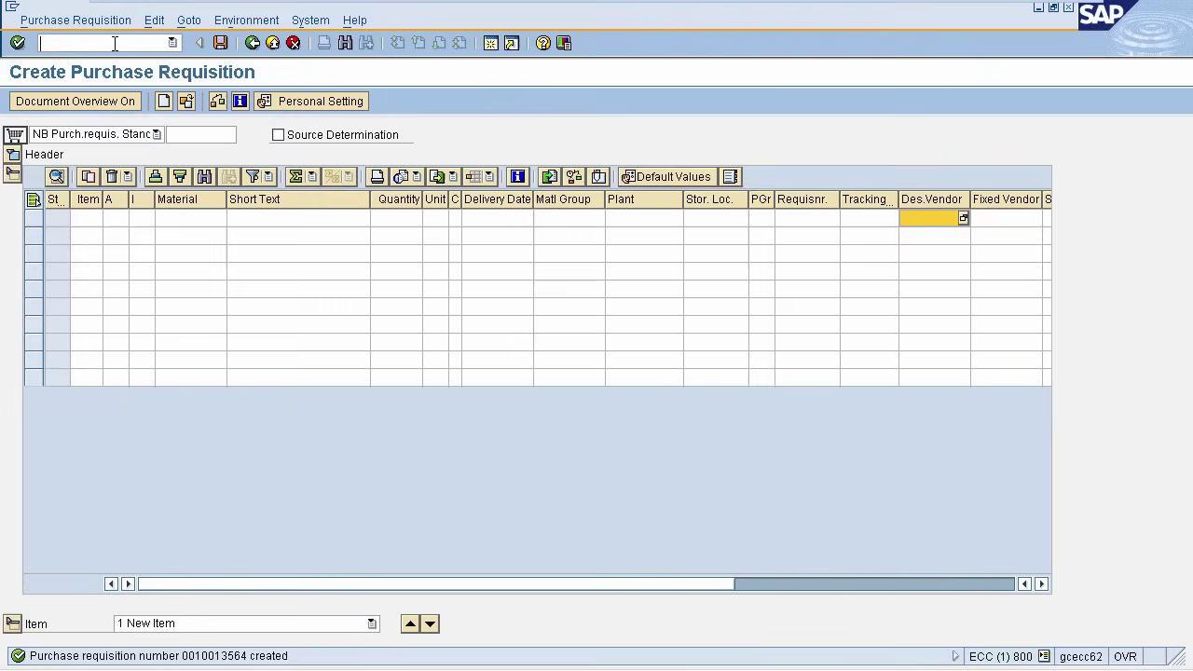
# Switch to the purchase order creation transaction ME21N and expand its item overview
pyautogui.write('/nme21n')
pyautogui.press('Return')
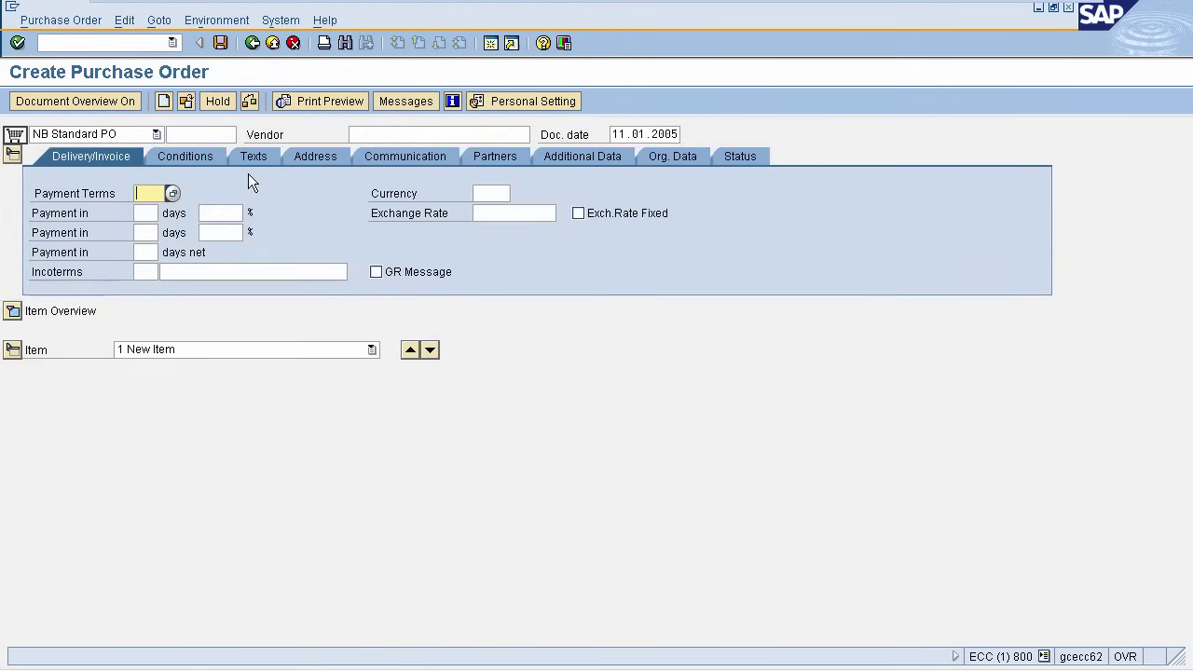
pyautogui.click(14, 312)
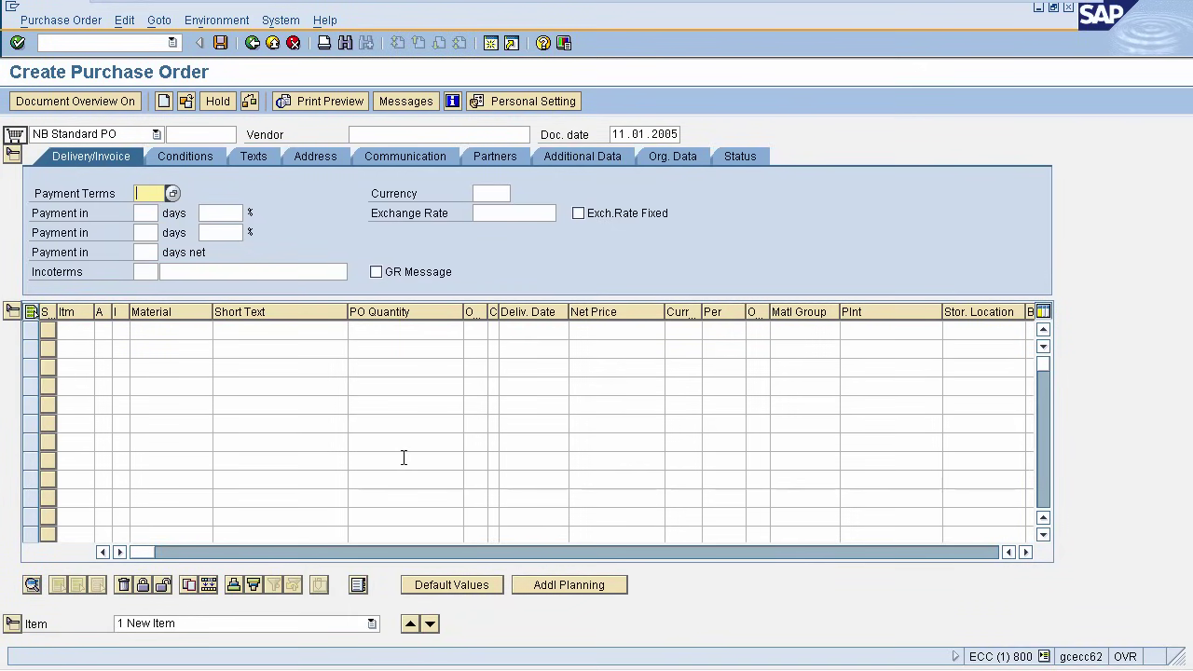
# Fill the first order item by entering the new purchase requisition's number as its reference, and save the purchase order
pyautogui.click(1025, 552)
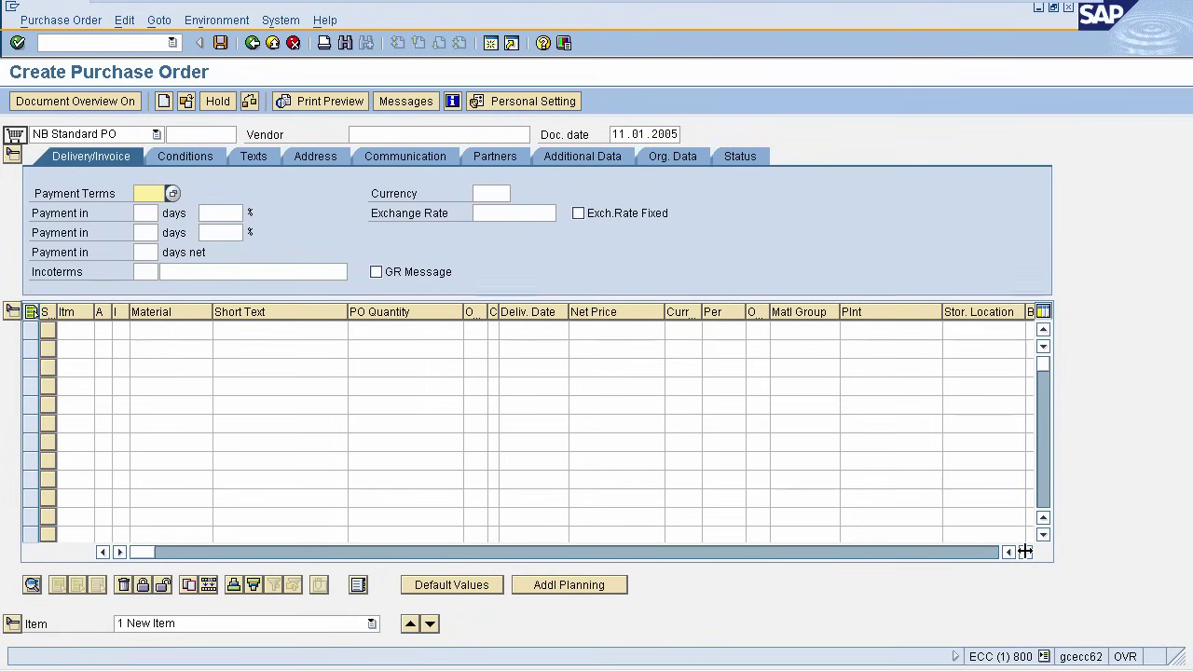
pyautogui.click(1024, 552)
pyautogui.click(1024, 552)
pyautogui.click(1024, 552)
pyautogui.click(1024, 552)
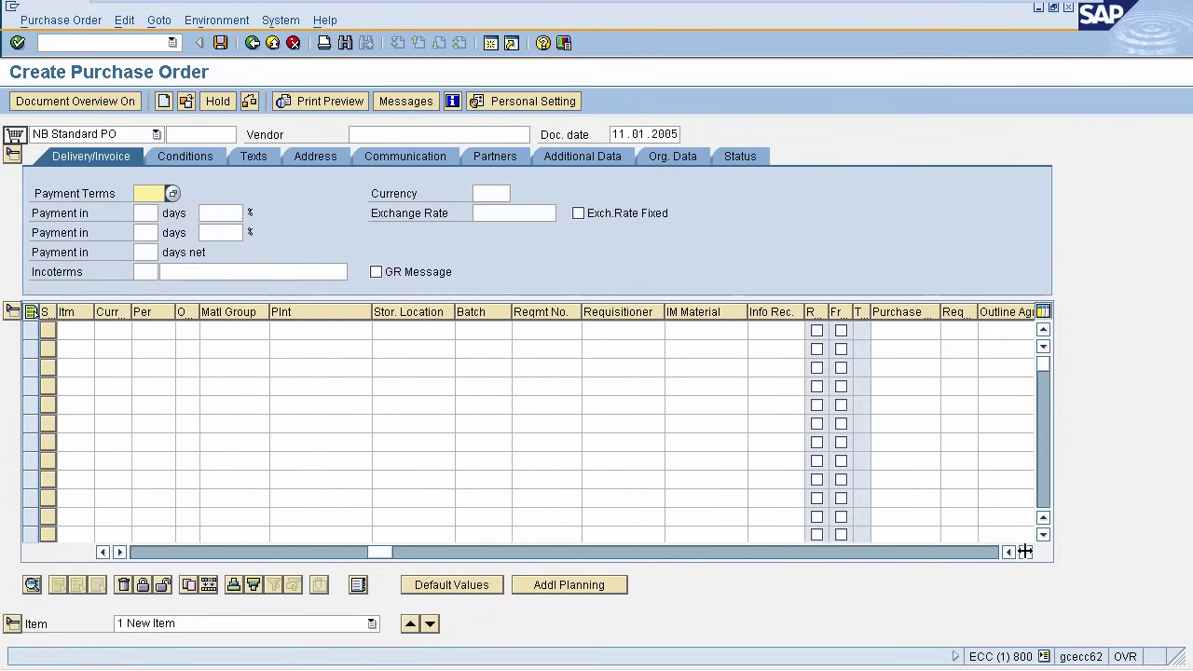
pyautogui.click(1024, 552)
pyautogui.click(863, 329)
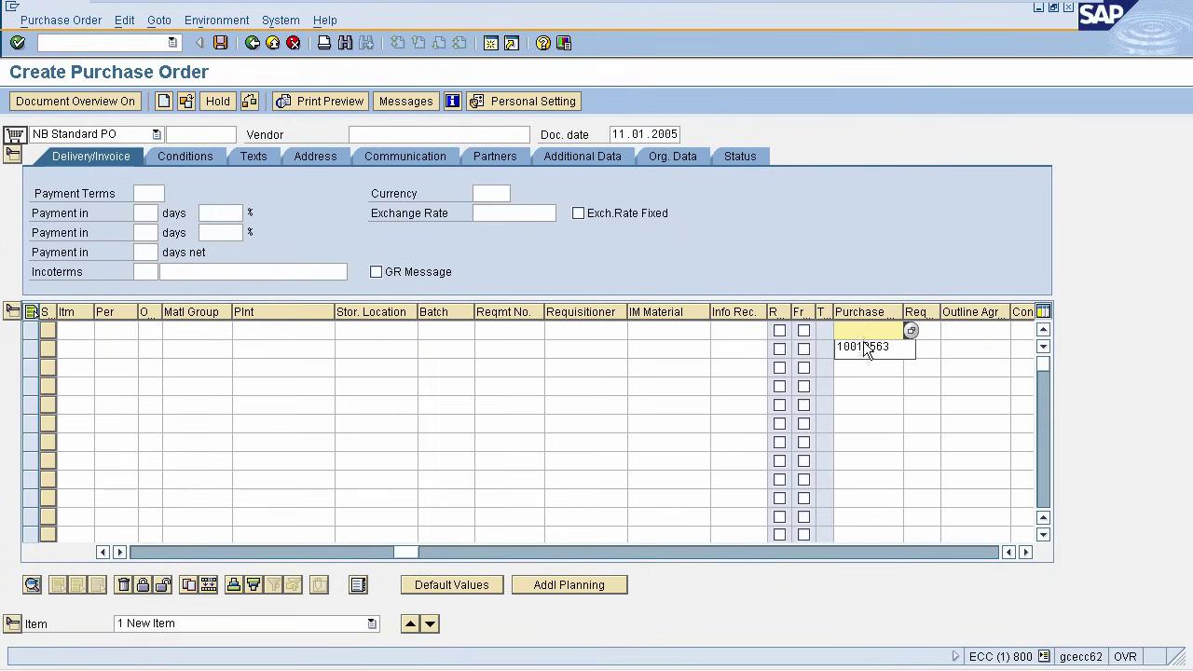
pyautogui.write('1001356')
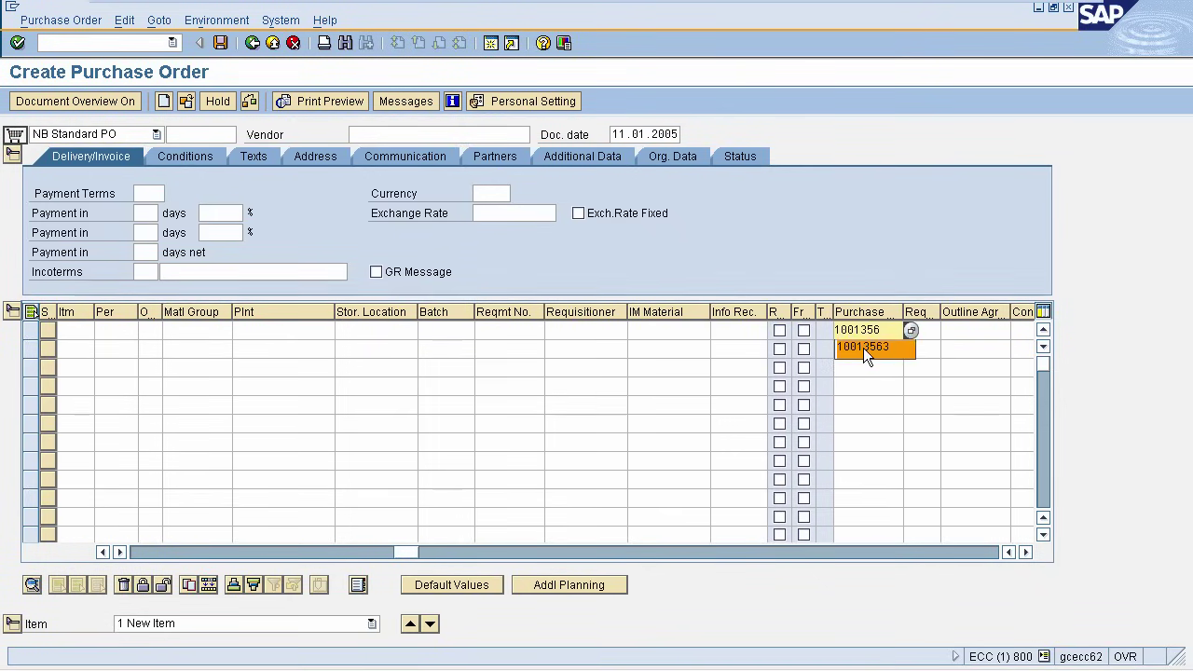
pyautogui.write('4')
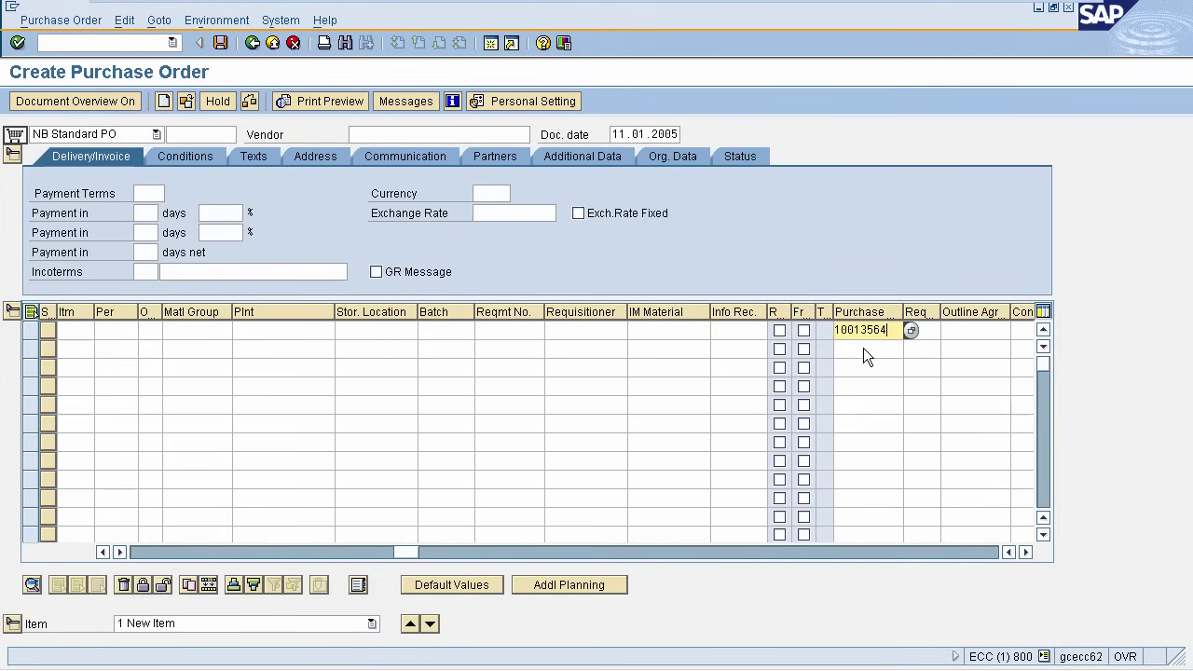
pyautogui.press('Return')
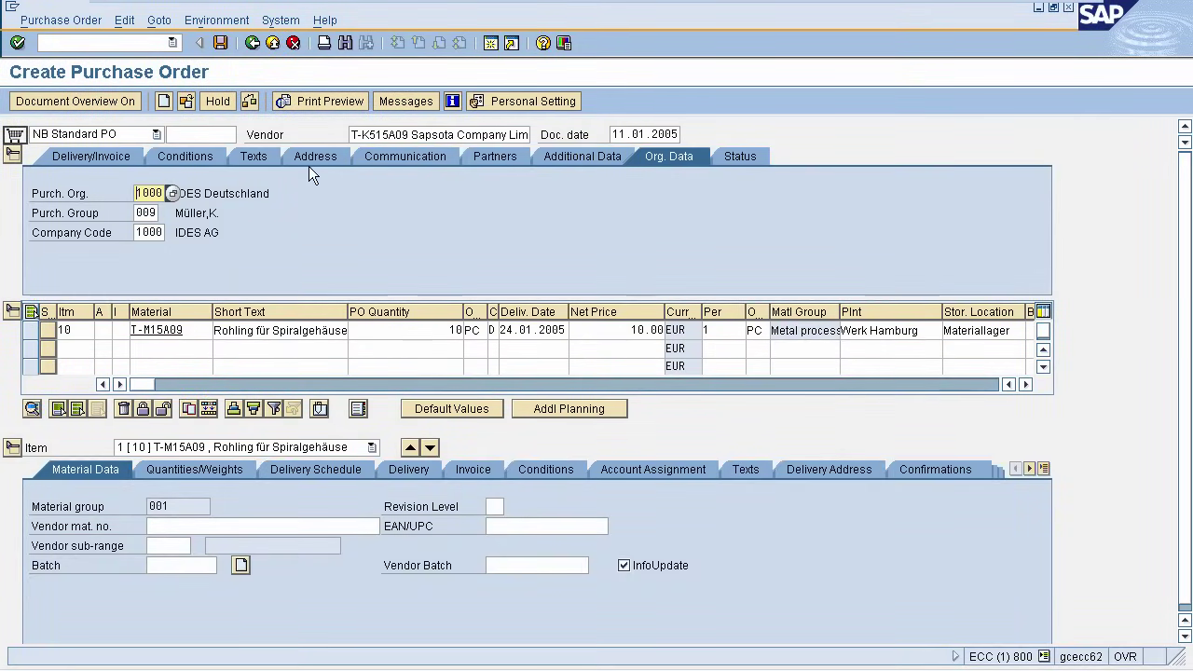
pyautogui.click(221, 44)
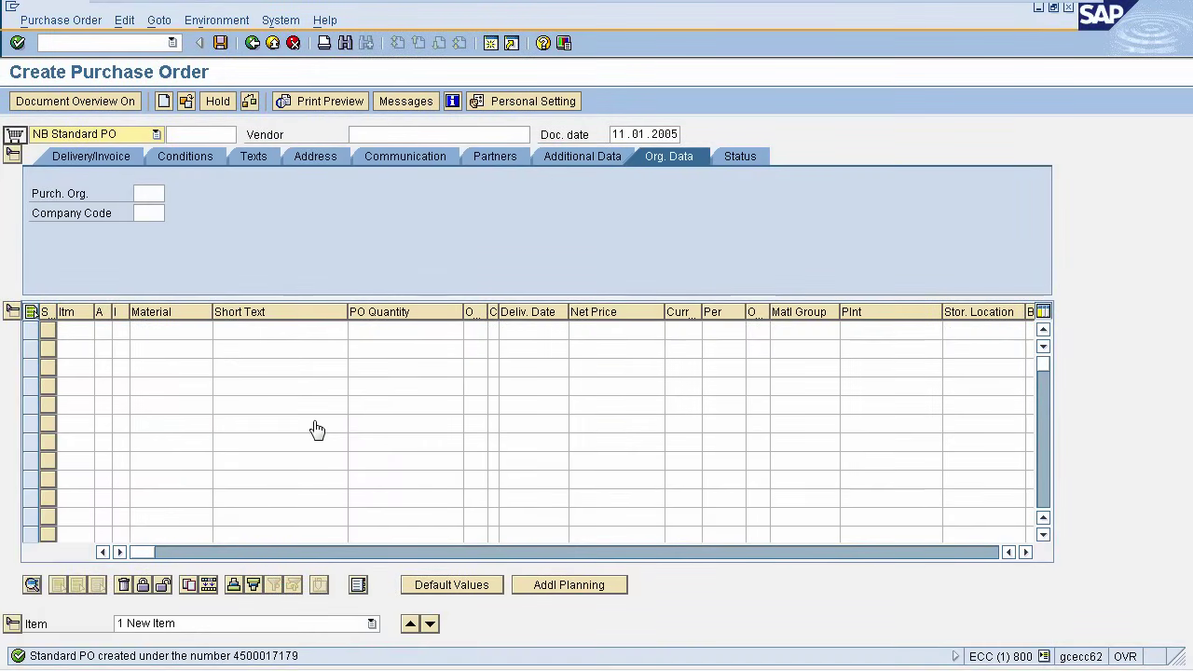